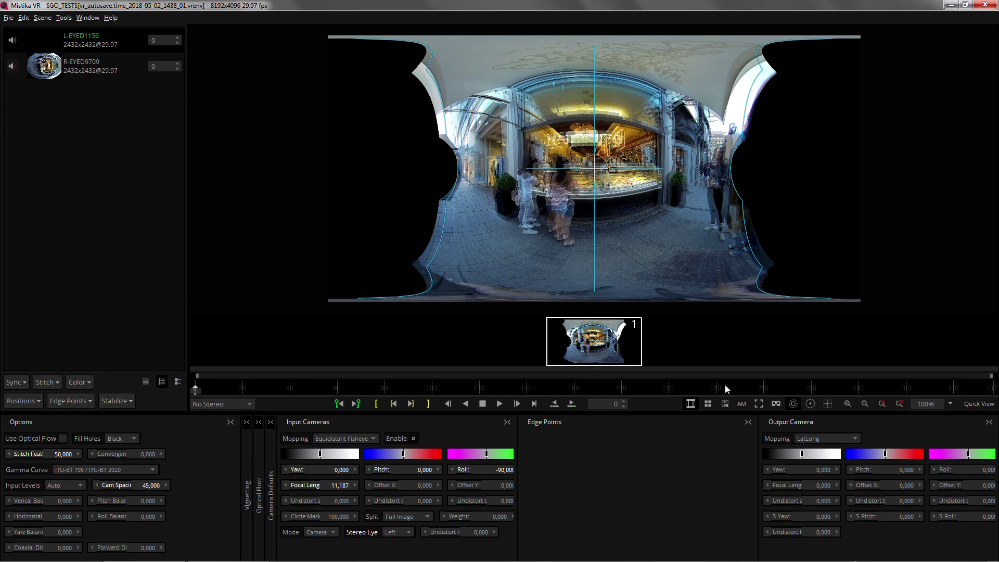
Recentre both fisheye circles, shifting the left camera to about offset X 0.068, Y -0.91 and the right to X -1.631, Y -2.22.
click(726, 406)
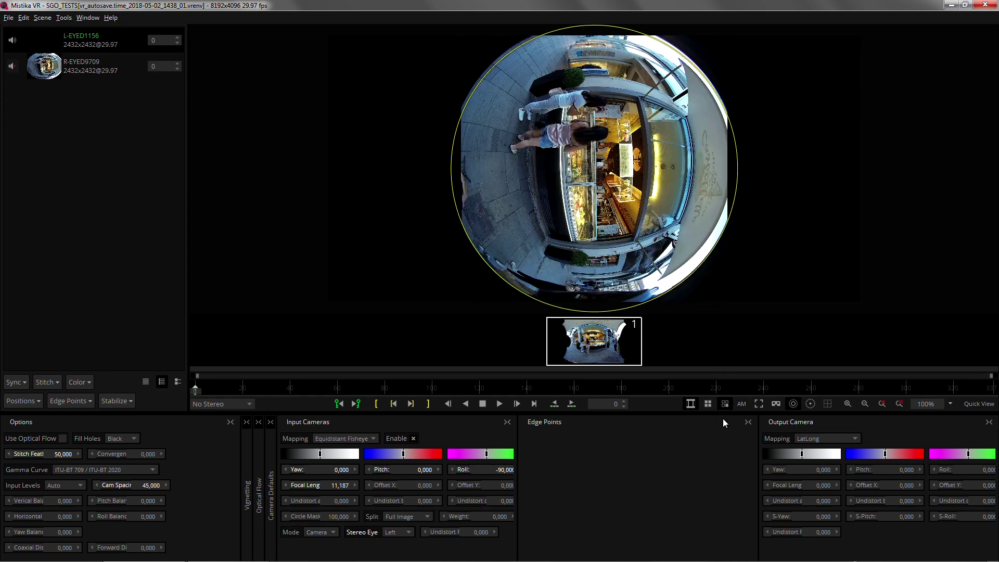
drag(606, 146, 600, 123)
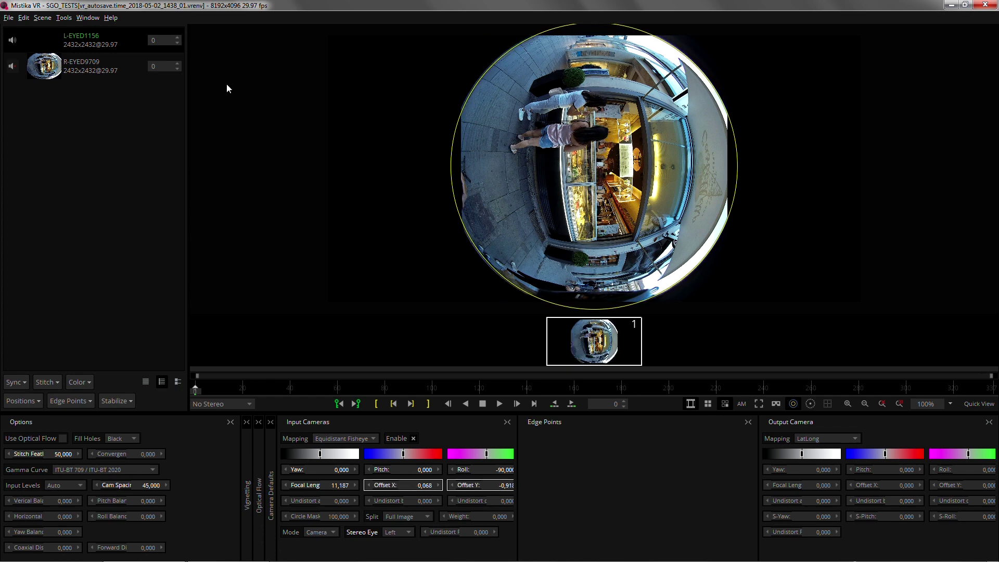
click(98, 66)
drag(612, 189, 696, 129)
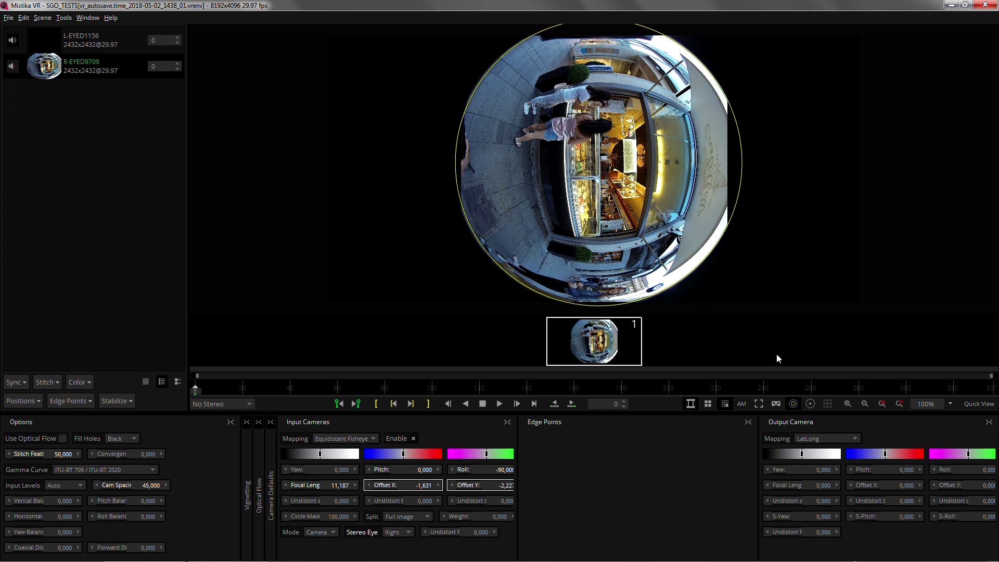
click(724, 404)
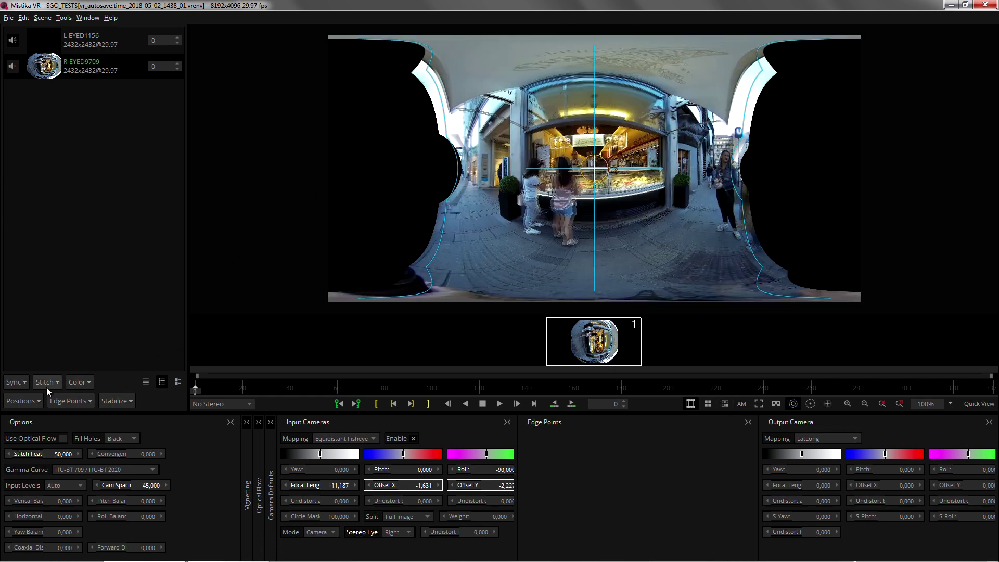
Bake the positions into the output camera and switch the stereo display to B&W Anaglyph.
click(26, 401)
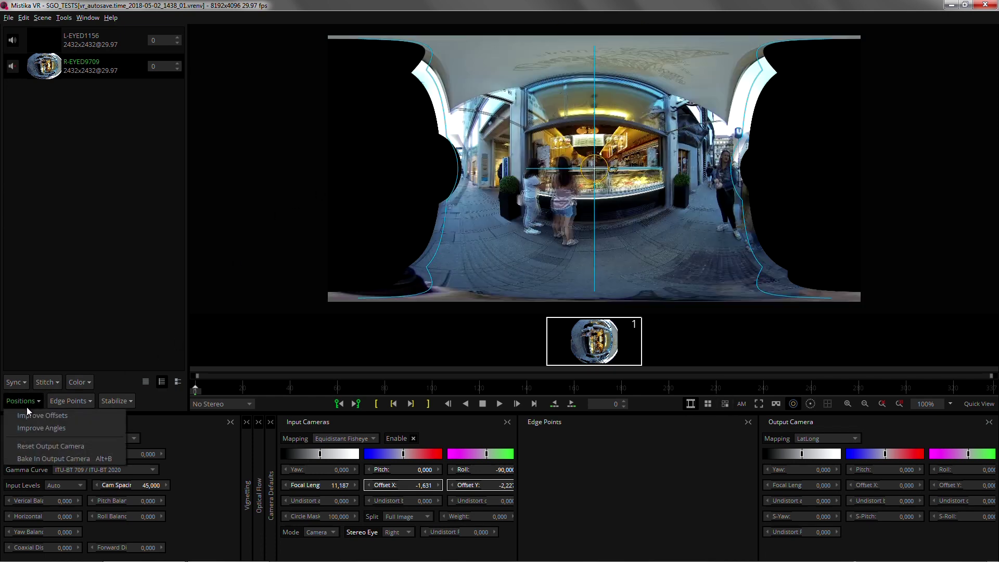
click(52, 458)
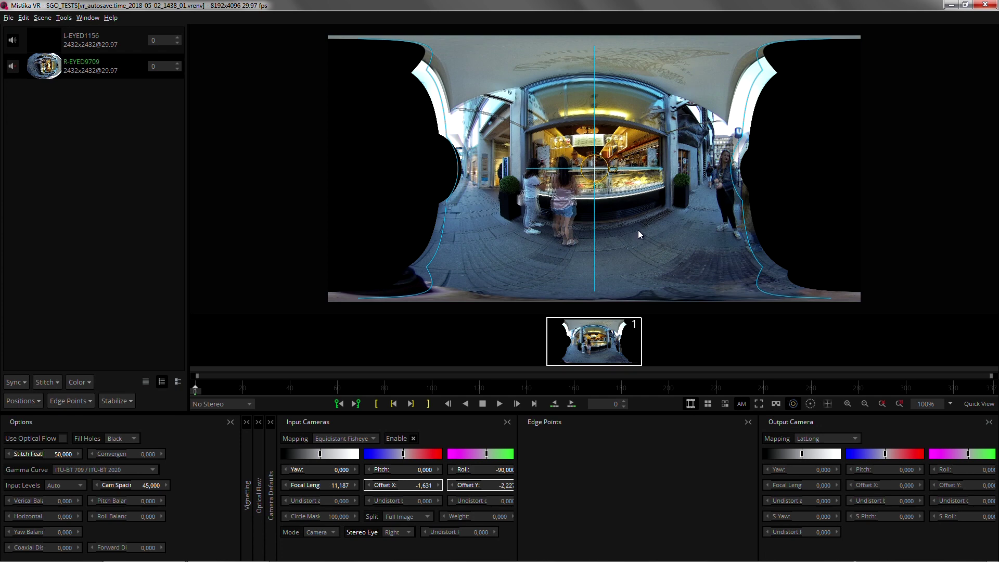
key(a)
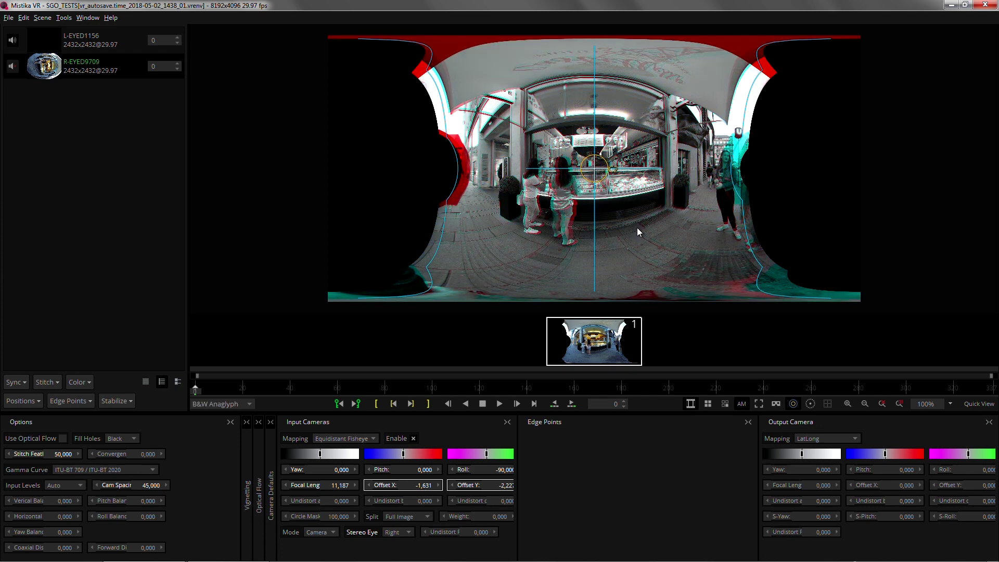
Set the horizontal balance to about 1.040 to converge both eyes on the ice cream counter.
scroll(640, 154, up, 4)
scroll(641, 158, up, 6)
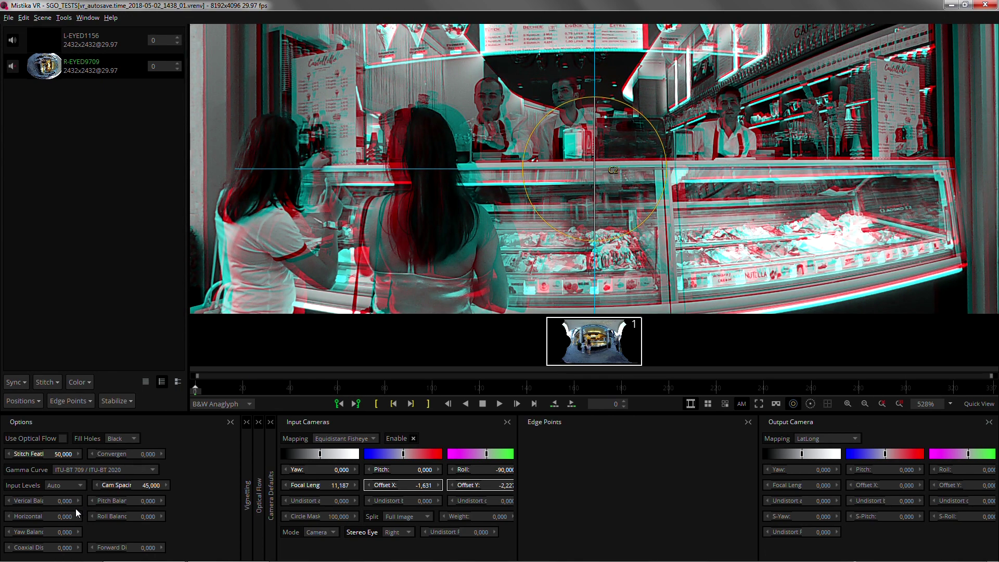
drag(67, 518, 648, 161)
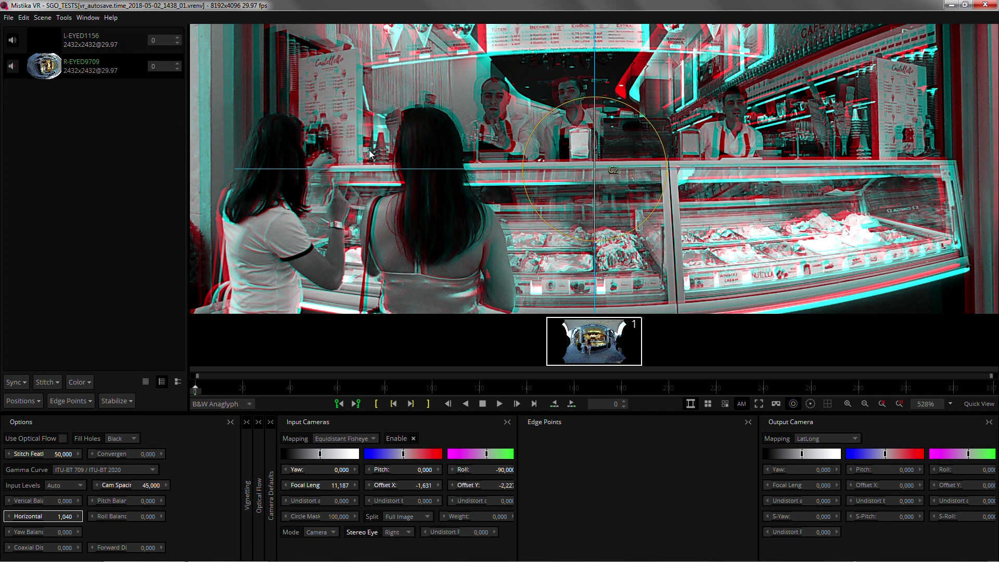
Align the right eye at the counter and pavement: yaw about -0.050, pitch 0.749, offset X -1.881 and focal length 11.146.
drag(594, 169, 593, 149)
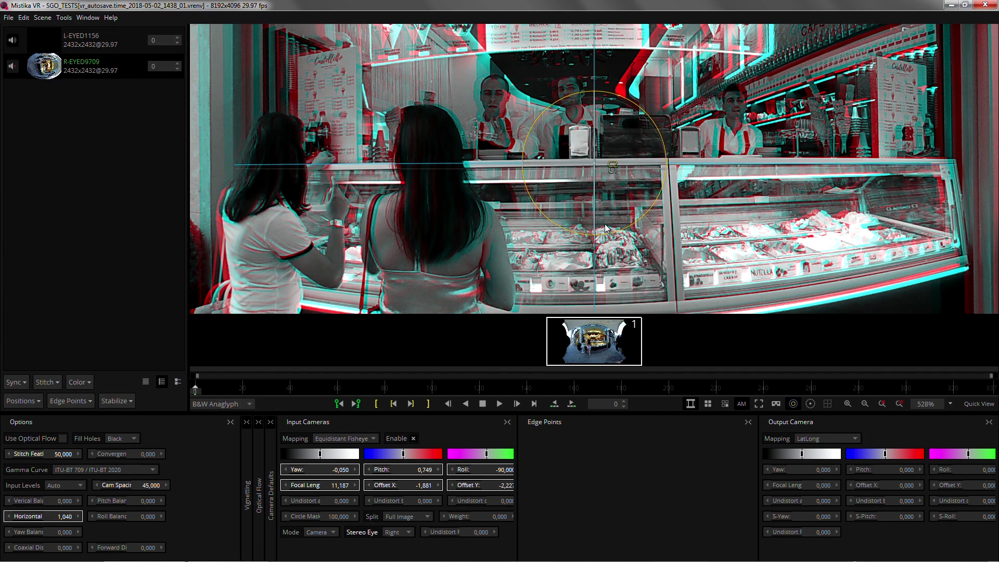
drag(606, 275, 610, 202)
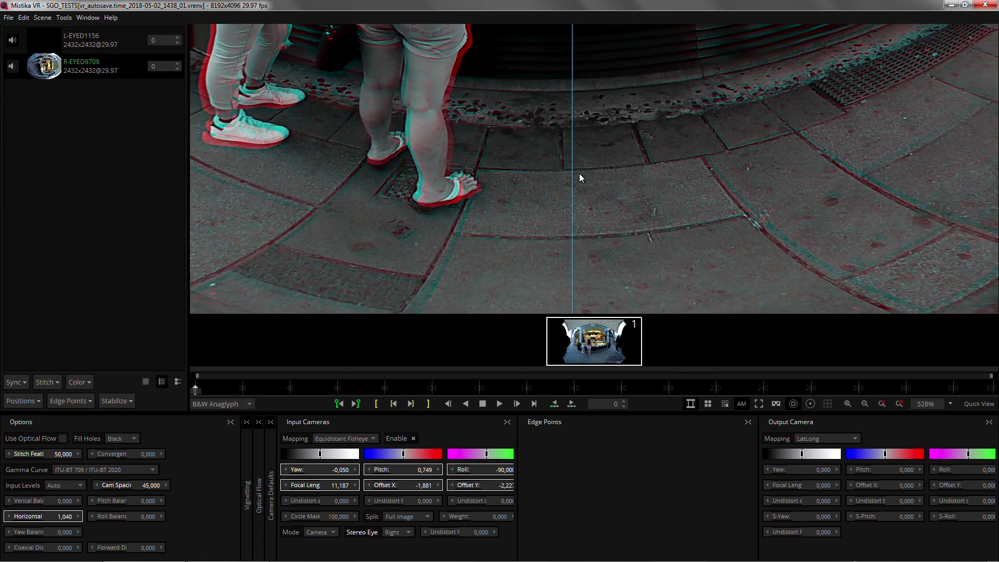
drag(569, 186, 571, 193)
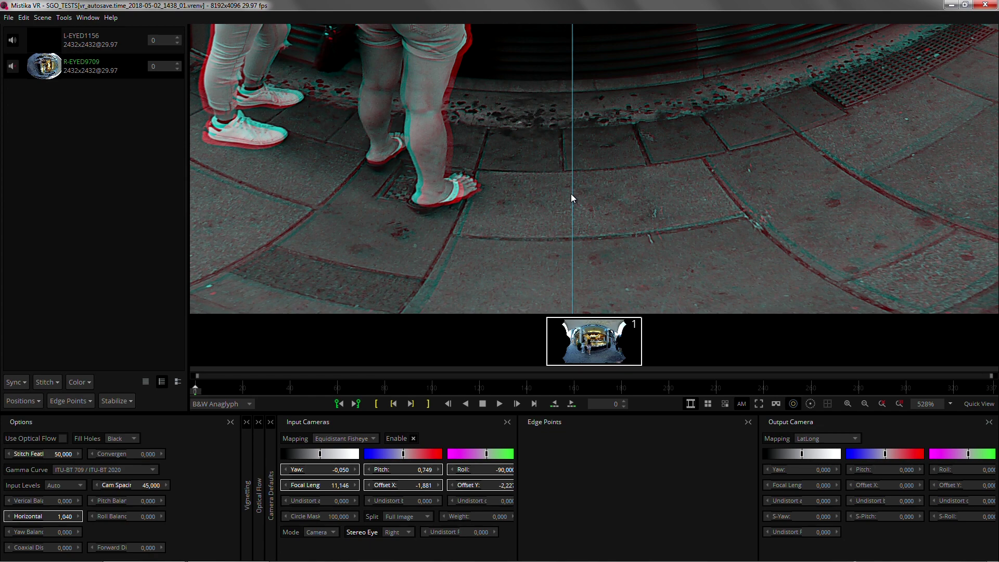
Converge on the sign pillar left of the shop with horizontal balance -0.070 and align it to about pitch 0.498, offset X -1.746.
drag(608, 91, 582, 164)
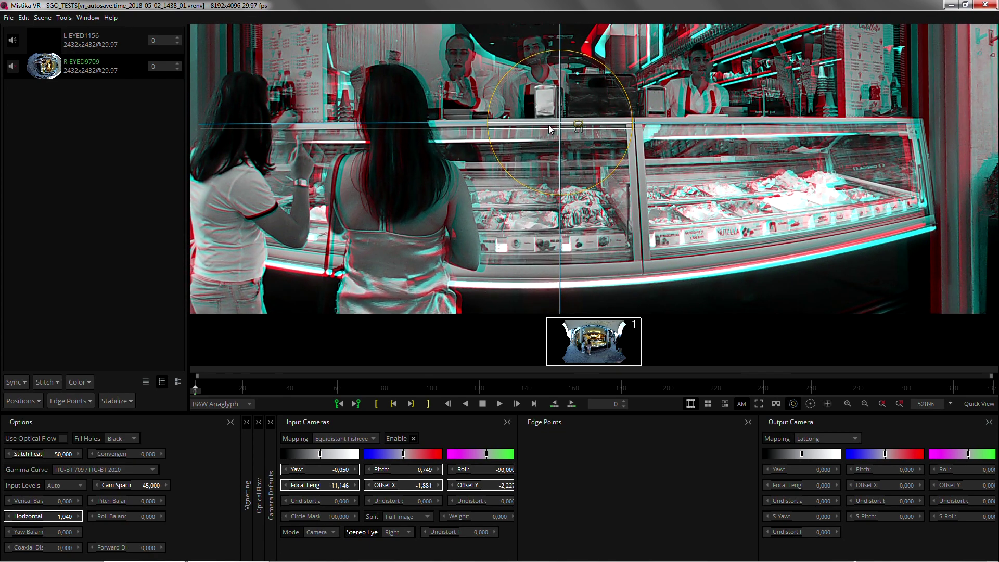
scroll(548, 125, down, 5)
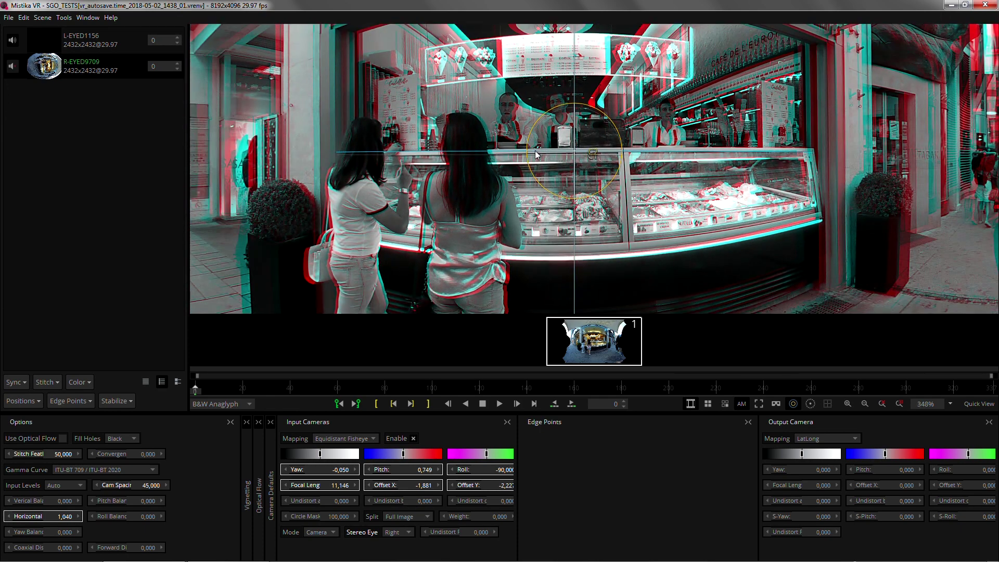
drag(457, 152, 649, 151)
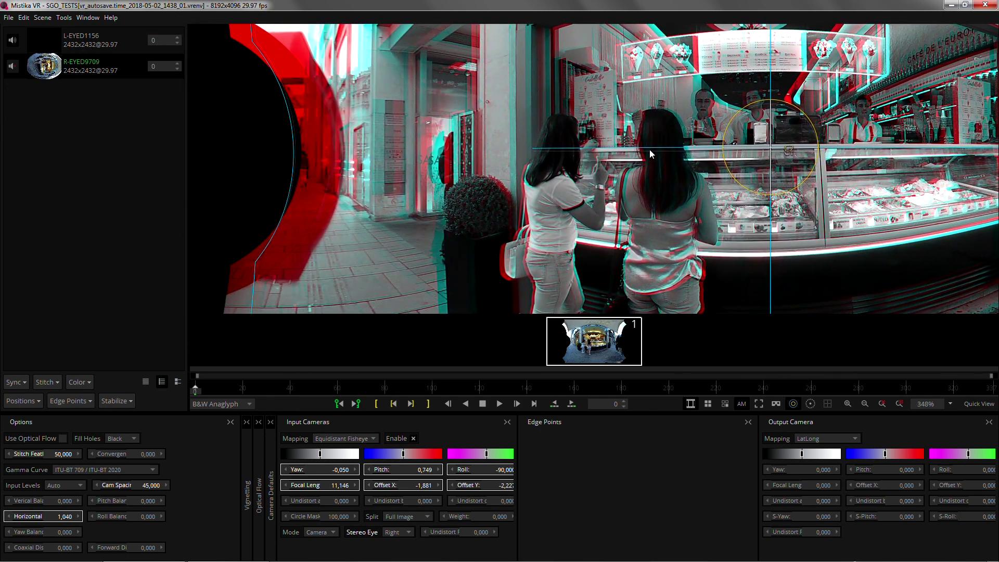
drag(496, 158, 588, 164)
scroll(576, 162, up, 5)
scroll(570, 164, up, 2)
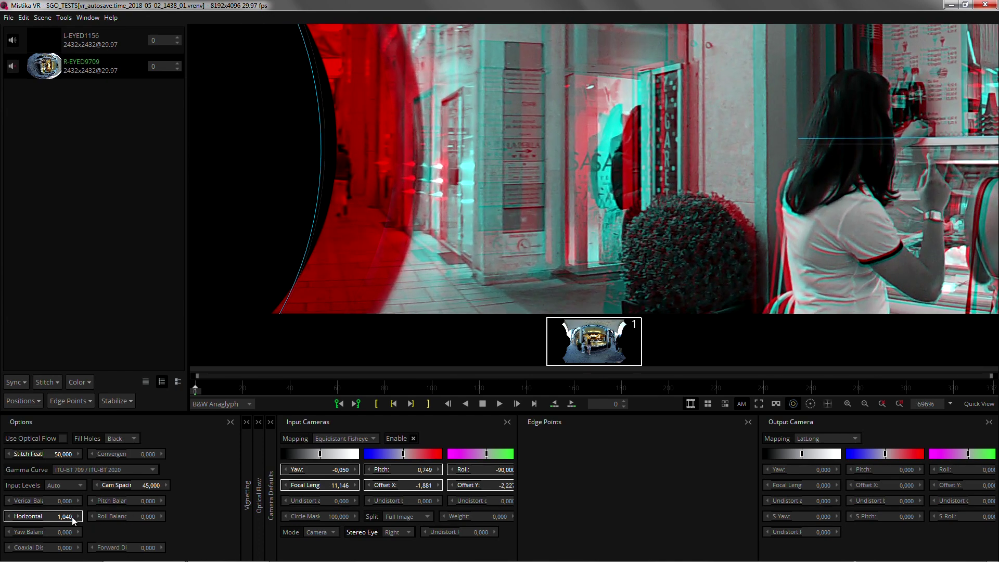
drag(64, 518, 19, 521)
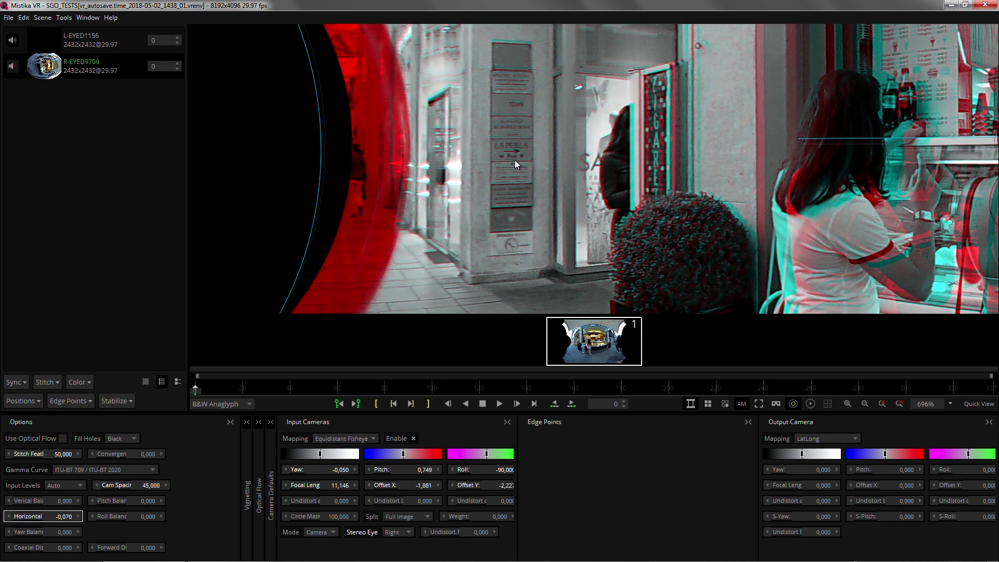
drag(515, 160, 515, 156)
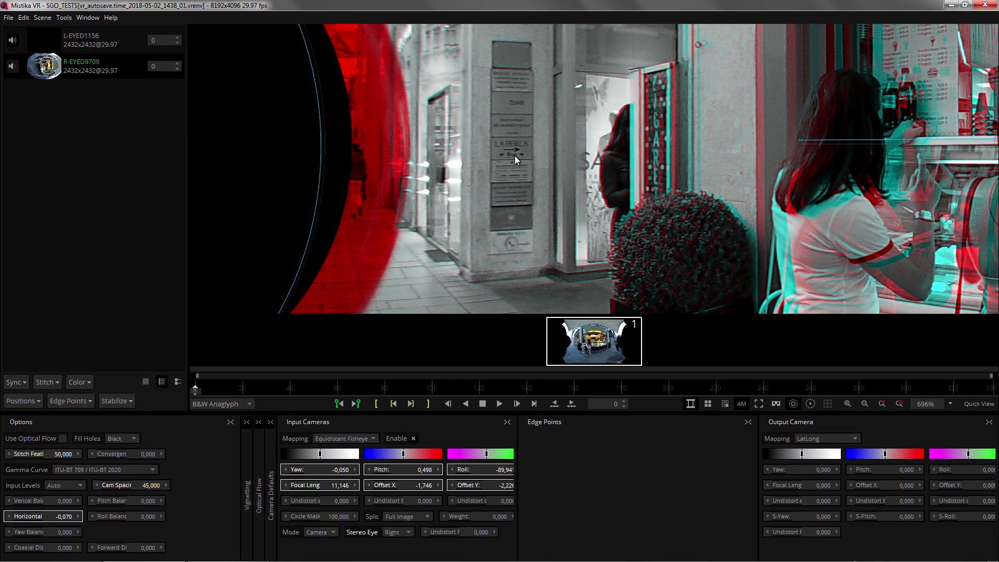
Converge on the TABAK wall with horizontal balance -0.080 and align it to about pitch -0.214, roll -90.12, offset X -1.366.
drag(712, 156, 309, 139)
drag(729, 133, 388, 136)
drag(767, 135, 416, 136)
drag(697, 137, 442, 233)
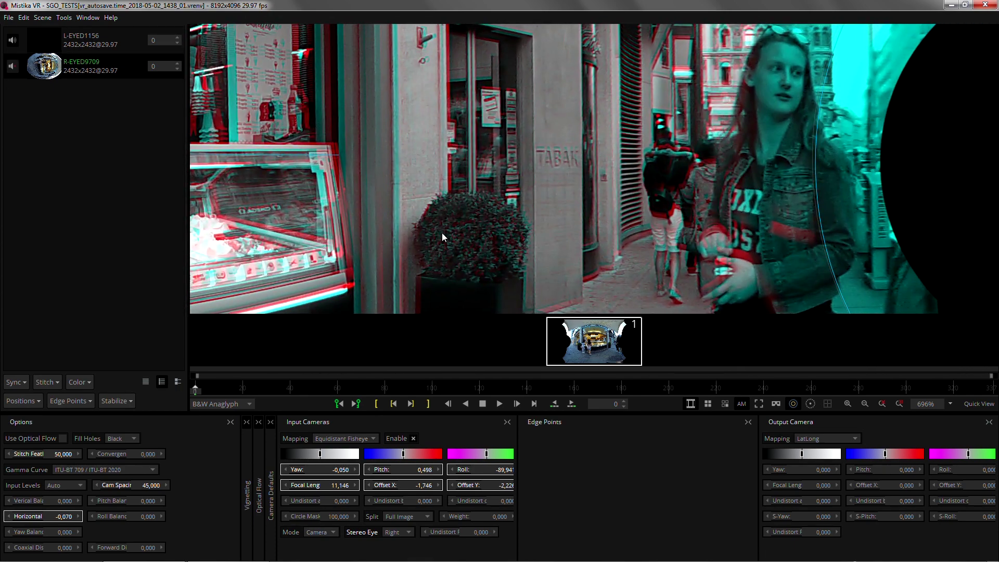
drag(64, 520, 30, 528)
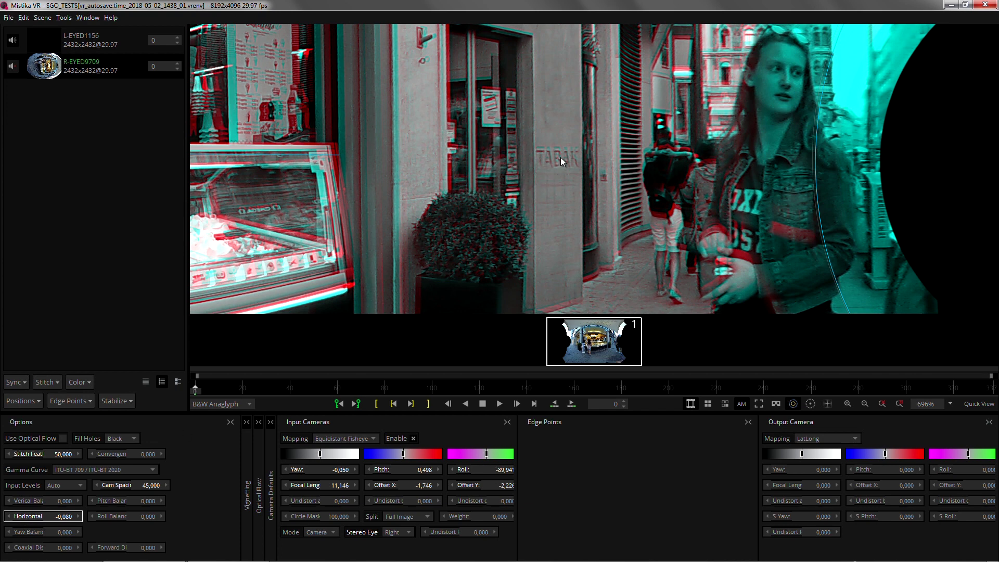
drag(560, 158, 560, 139)
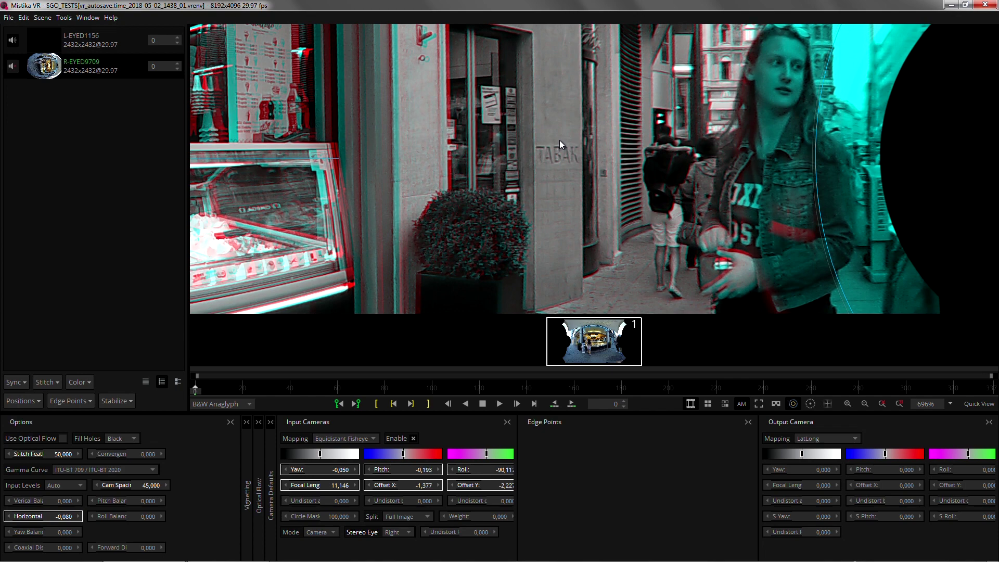
Converge on the counter centre with horizontal balance 1.060 and realign it to about yaw 0.005, pitch 0.038, offset X -1.450.
drag(456, 175, 606, 157)
scroll(607, 156, down, 3)
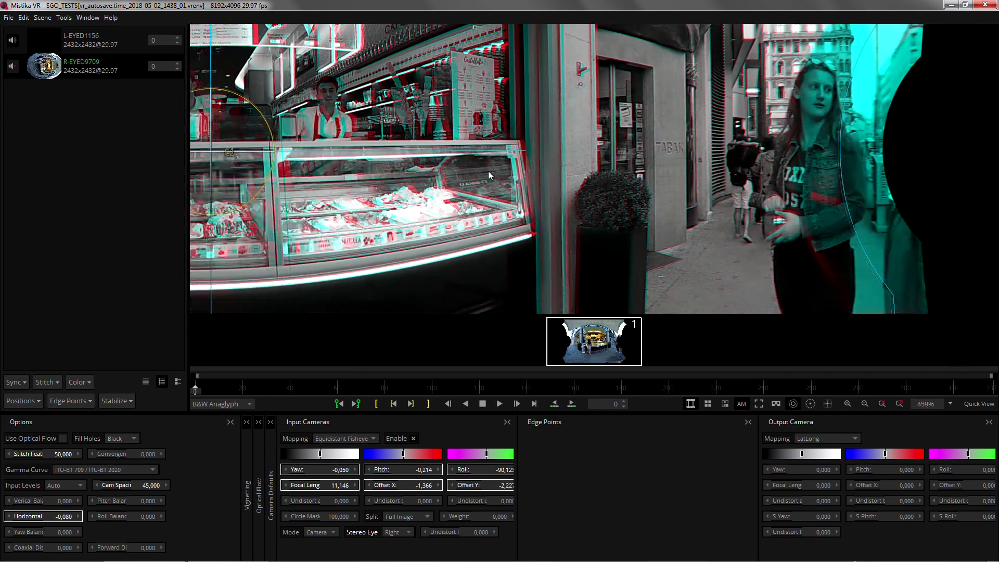
drag(305, 196, 591, 189)
scroll(591, 189, up, 1)
scroll(551, 194, up, 4)
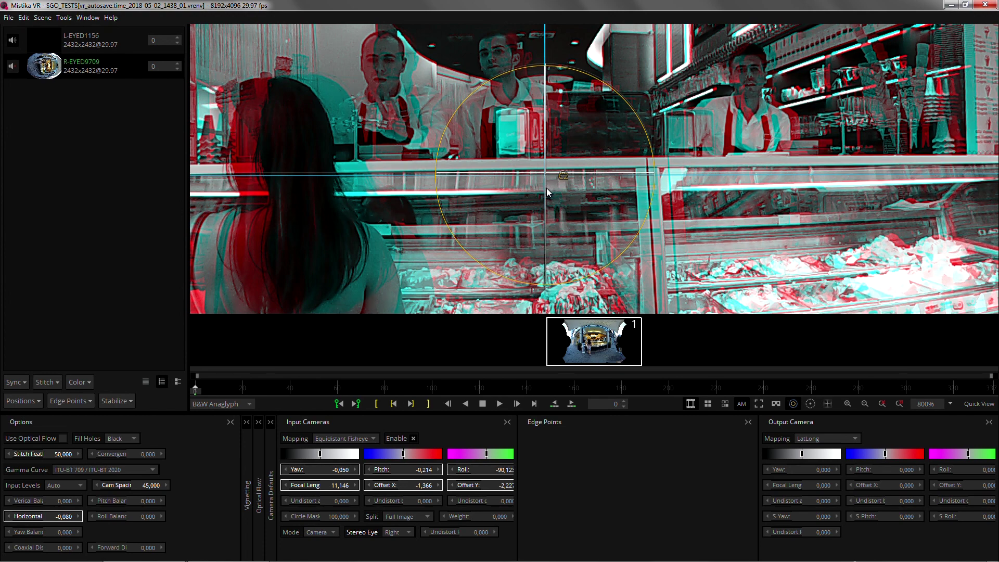
drag(55, 519, 66, 523)
scroll(66, 521, down, 1)
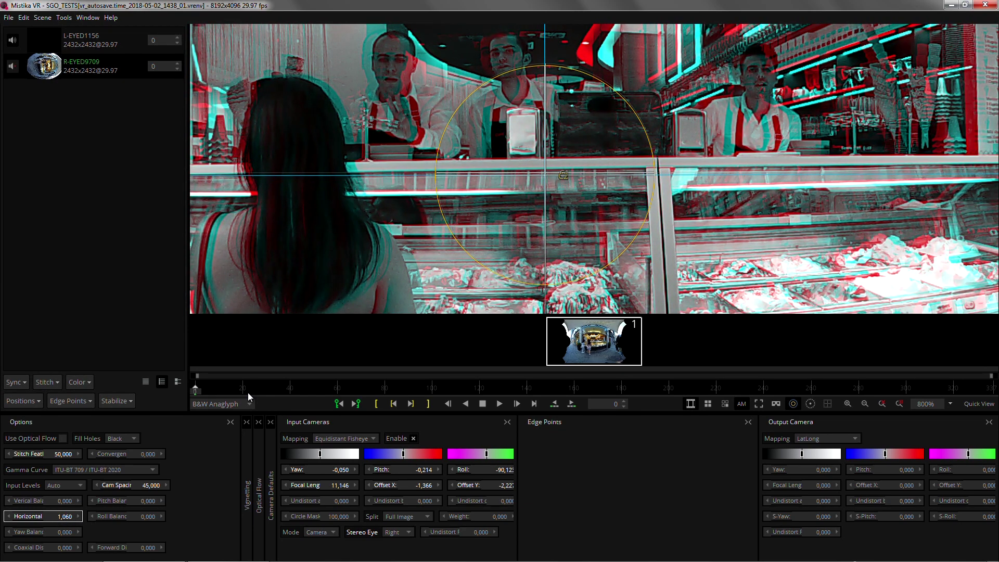
drag(545, 174, 547, 164)
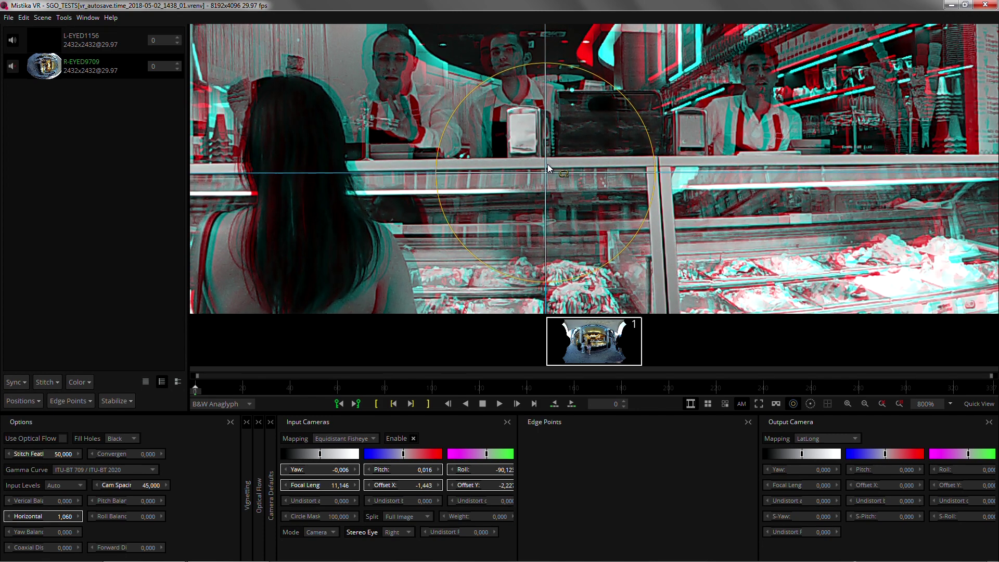
Compare the left and right eye views of the whole panorama by alternating between them.
scroll(585, 157, down, 4)
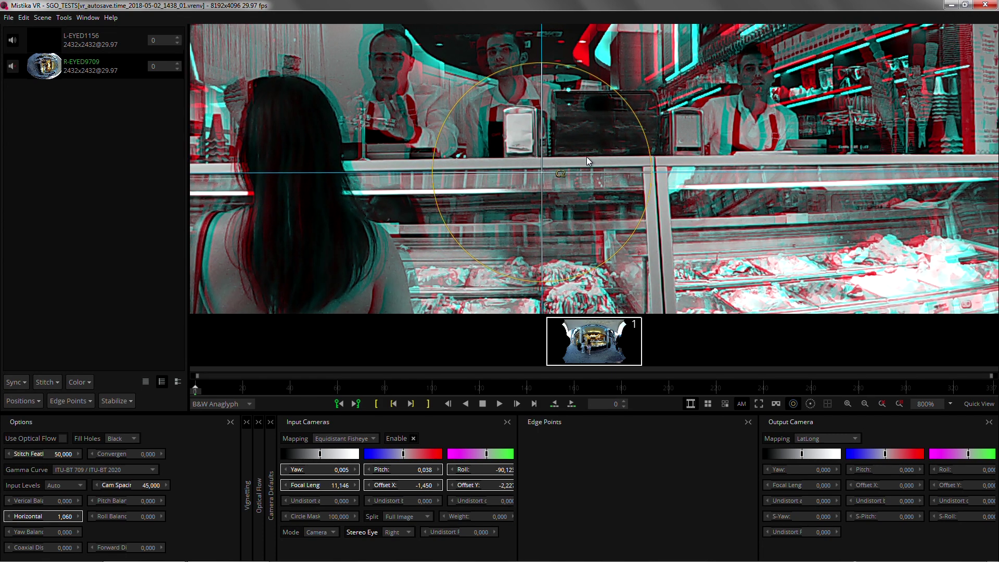
scroll(578, 155, down, 12)
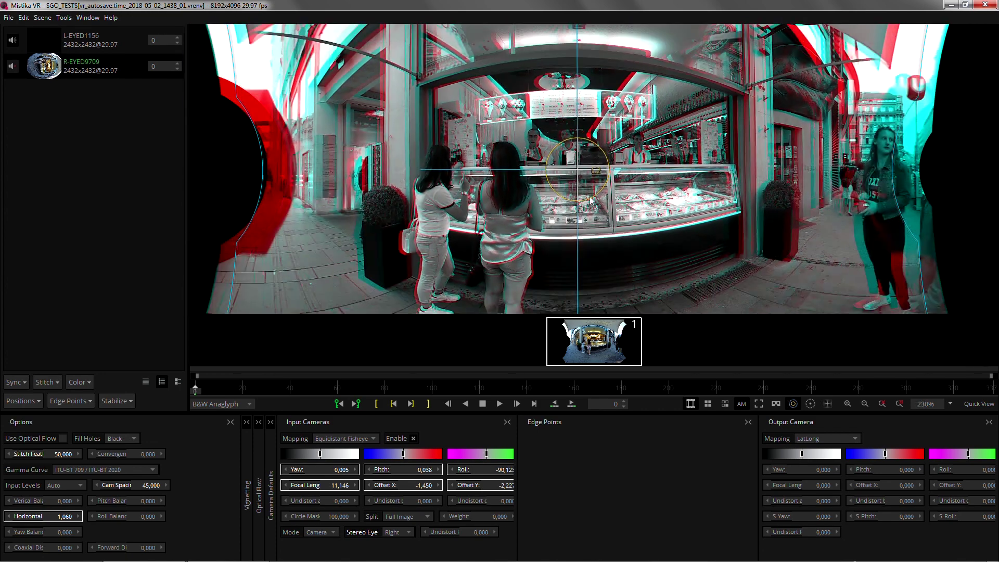
scroll(623, 186, down, 2)
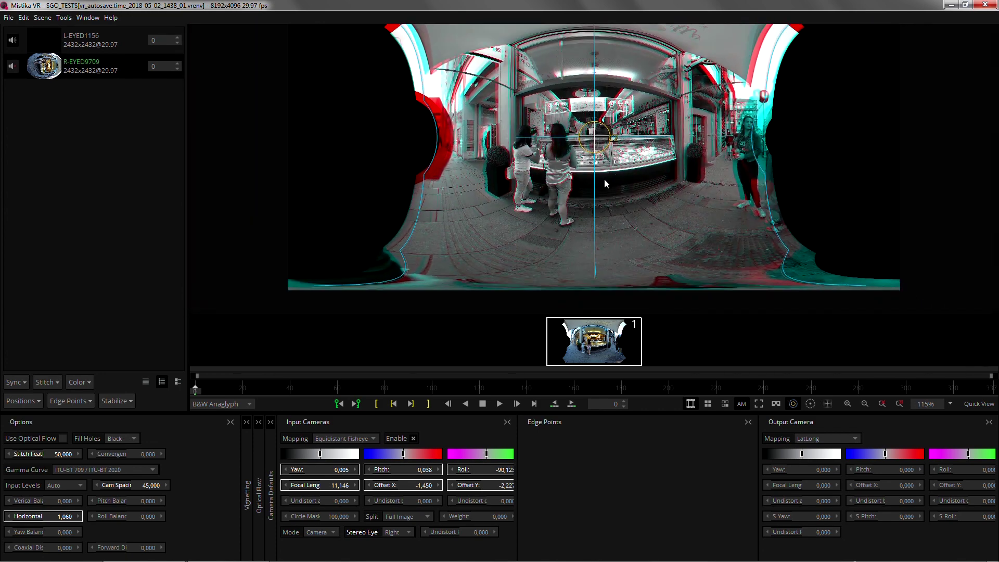
drag(564, 203, 562, 198)
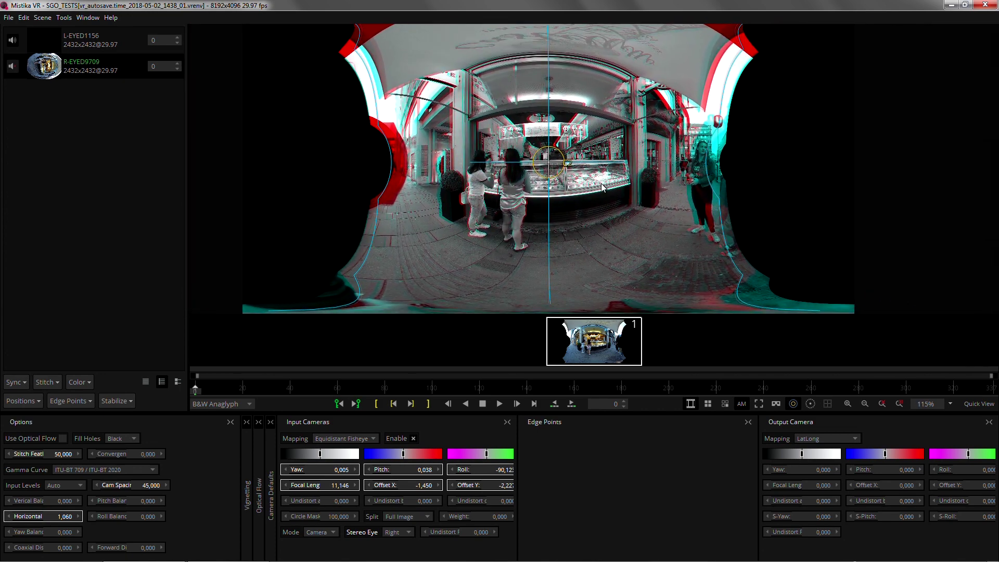
key(1)
key(2)
key(1)
key(2)
key(1)
key(2)
key(1)
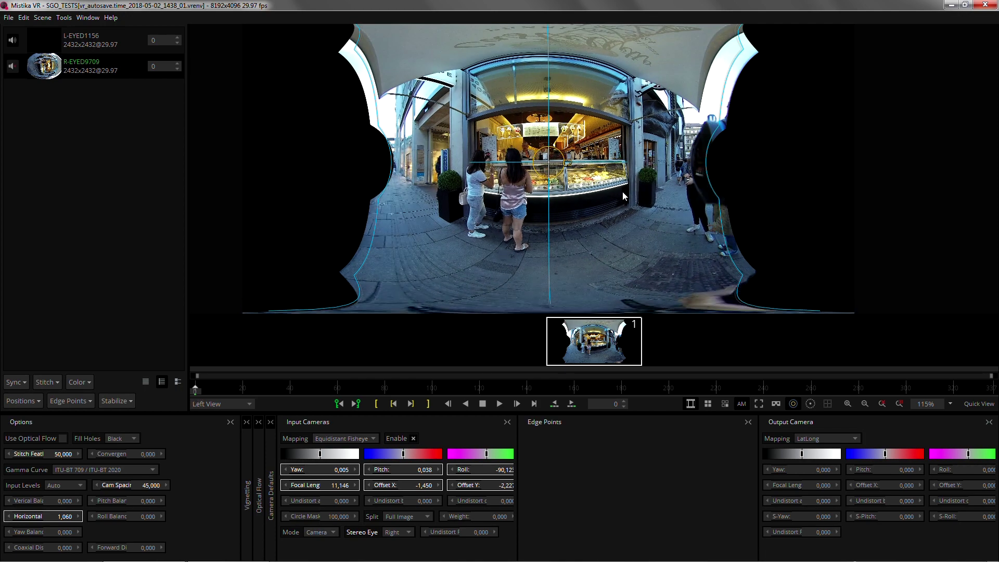
key(r)
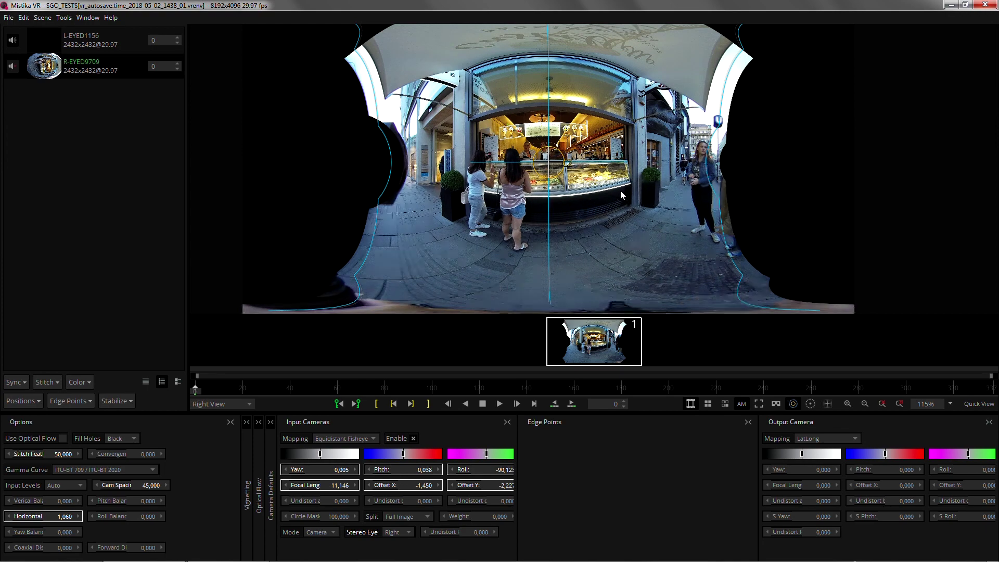
Reset the horizontal balance to 0 while viewing the right eye.
double_click(63, 516)
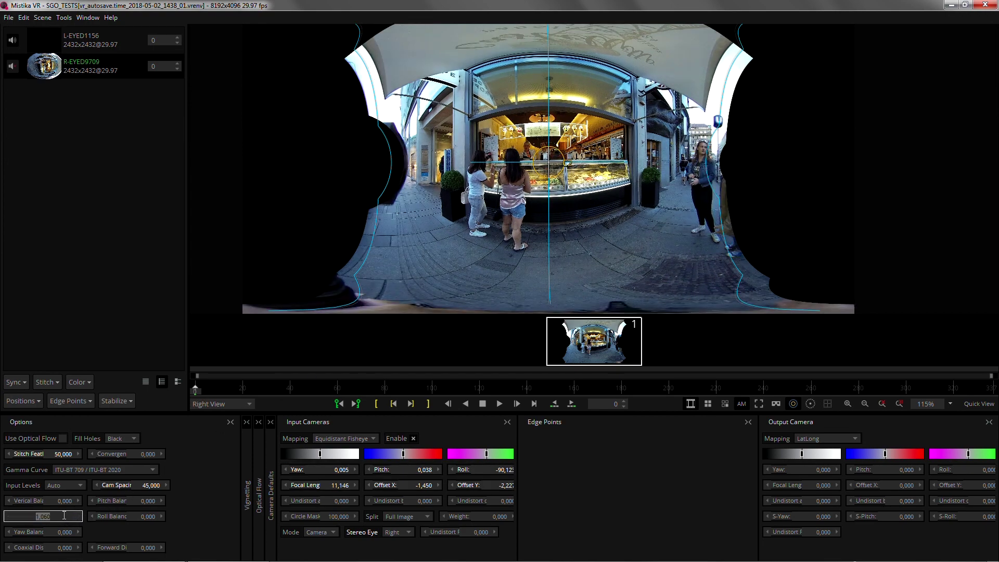
text(0)
key(Return)
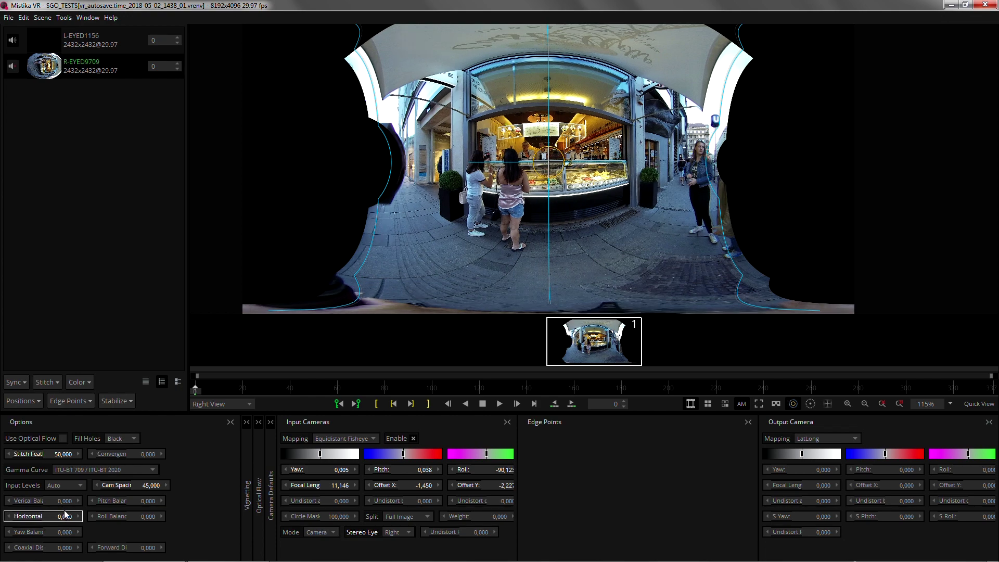
Set the Coaxial Dis value to 2.100 using the B&W anaglyph around the potted bush, and compare the left and right eye views there.
key(l)
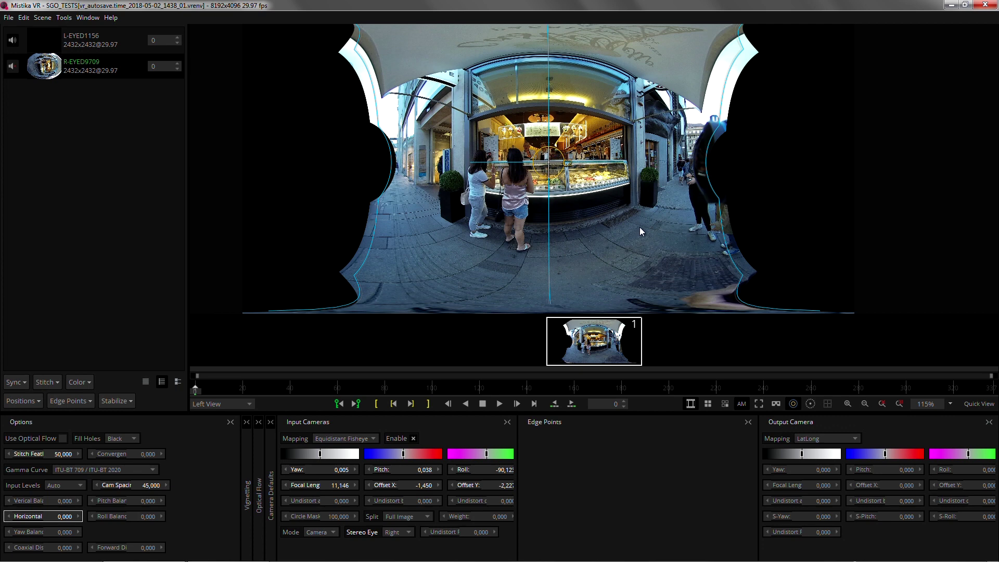
key(3)
scroll(655, 217, up, 4)
scroll(701, 227, up, 9)
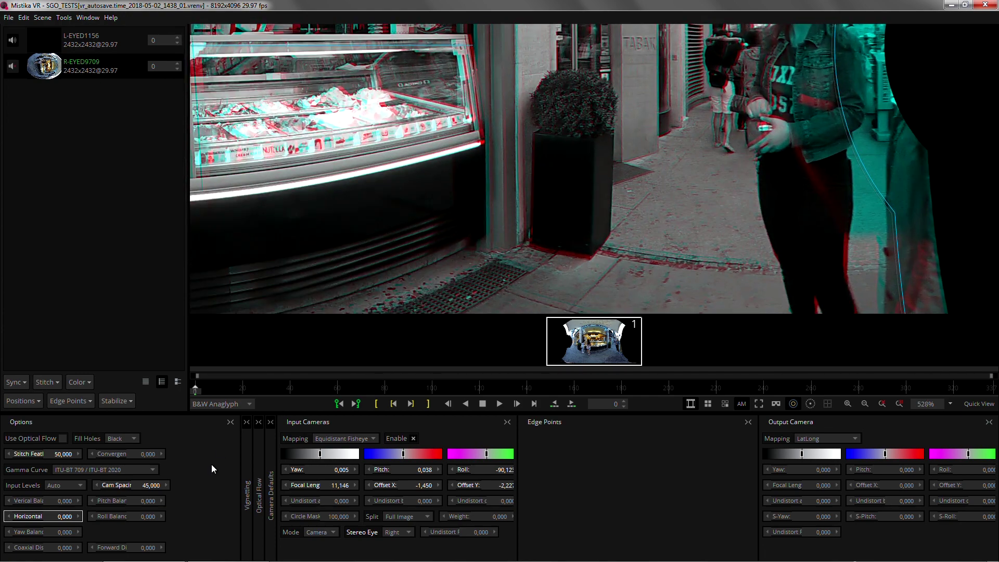
drag(62, 552, 70, 553)
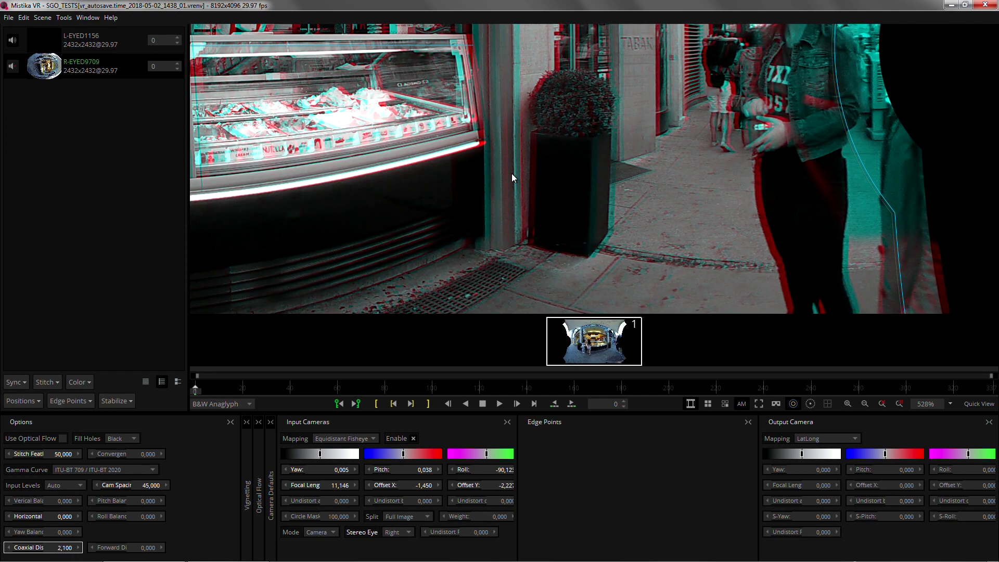
key(1)
key(2)
key(1)
key(2)
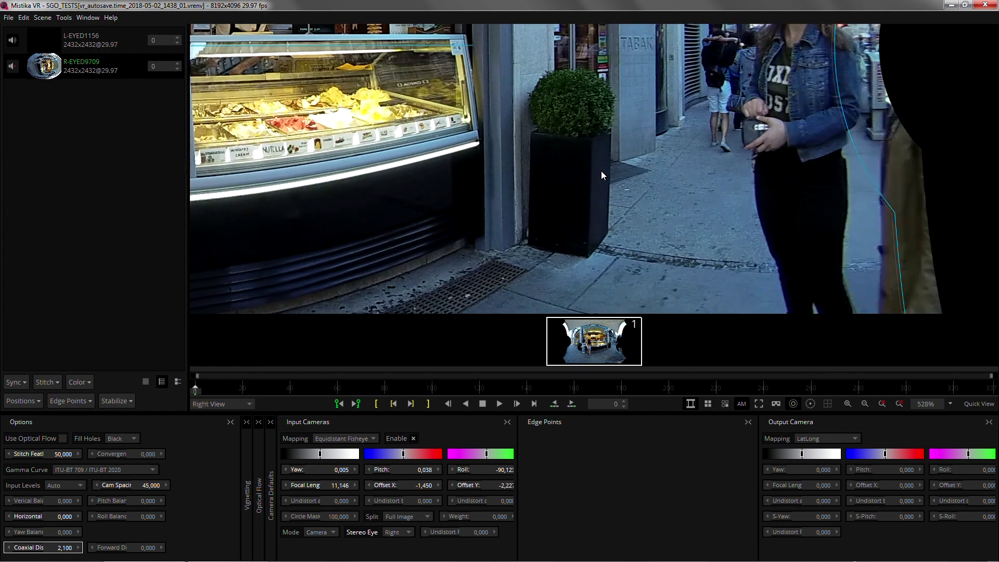
Set the horizontal balance to -0.120 while checking the back of the shop above the counter in the B&W anaglyph.
drag(438, 131, 604, 225)
scroll(473, 186, down, 2)
scroll(474, 190, up, 3)
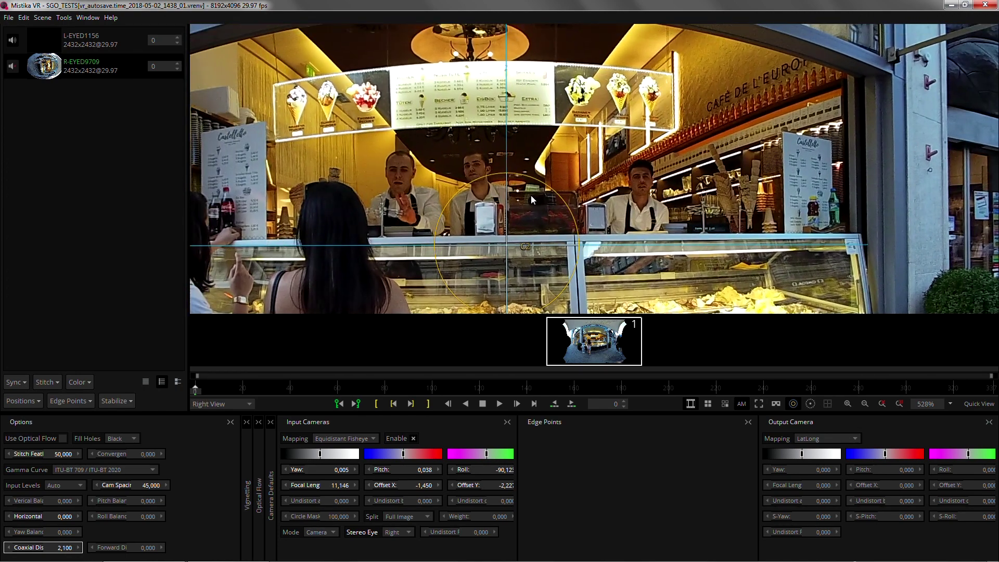
key(3)
scroll(538, 203, up, 3)
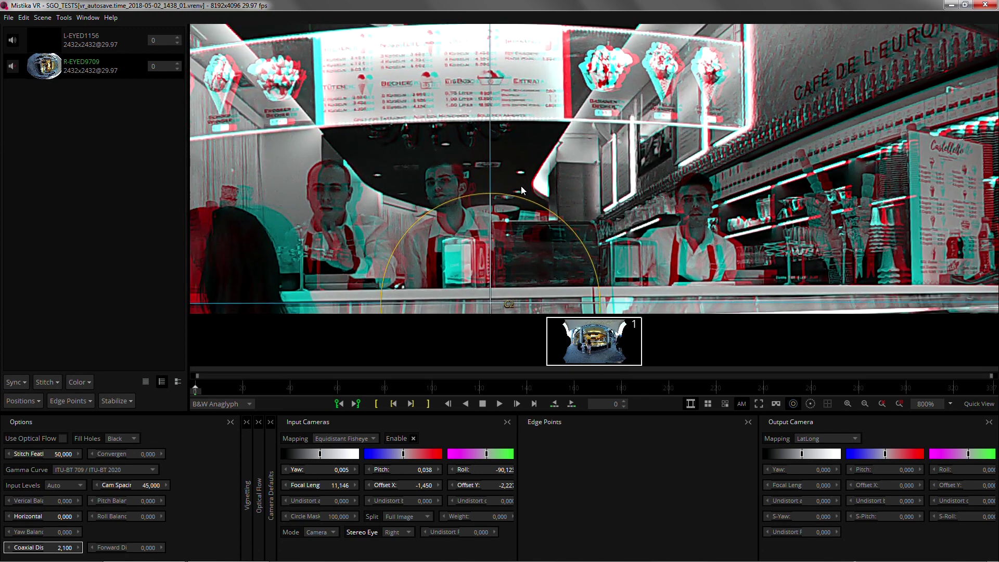
drag(65, 516, 52, 516)
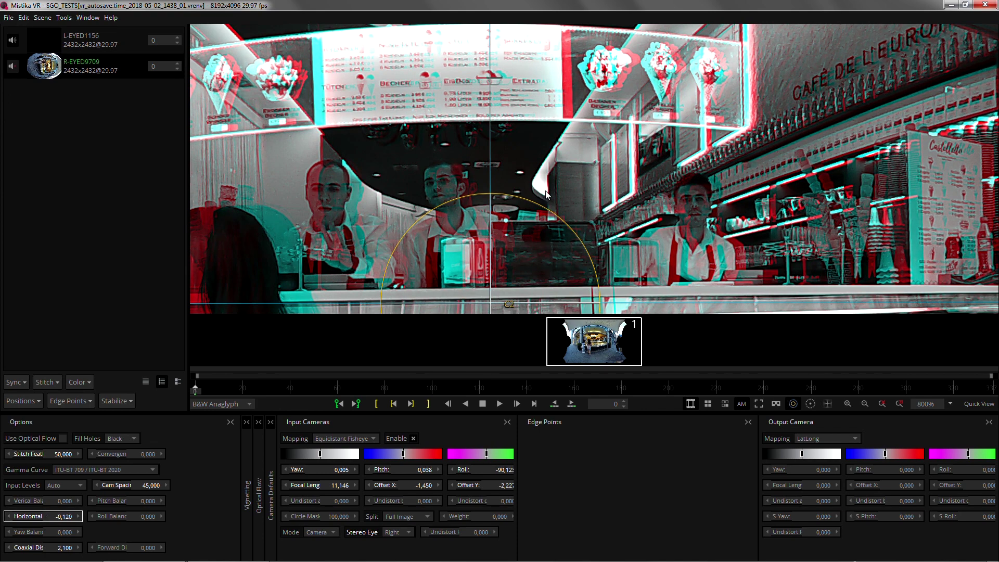
Examine the depth across the whole panorama by alternating between the left and right eye views.
scroll(546, 195, down, 10)
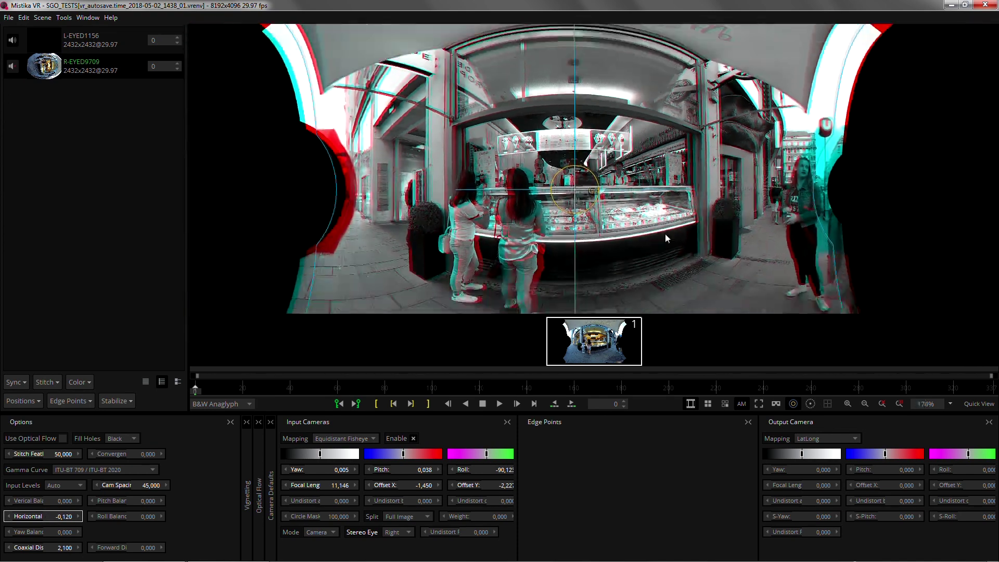
scroll(666, 235, down, 3)
key(1)
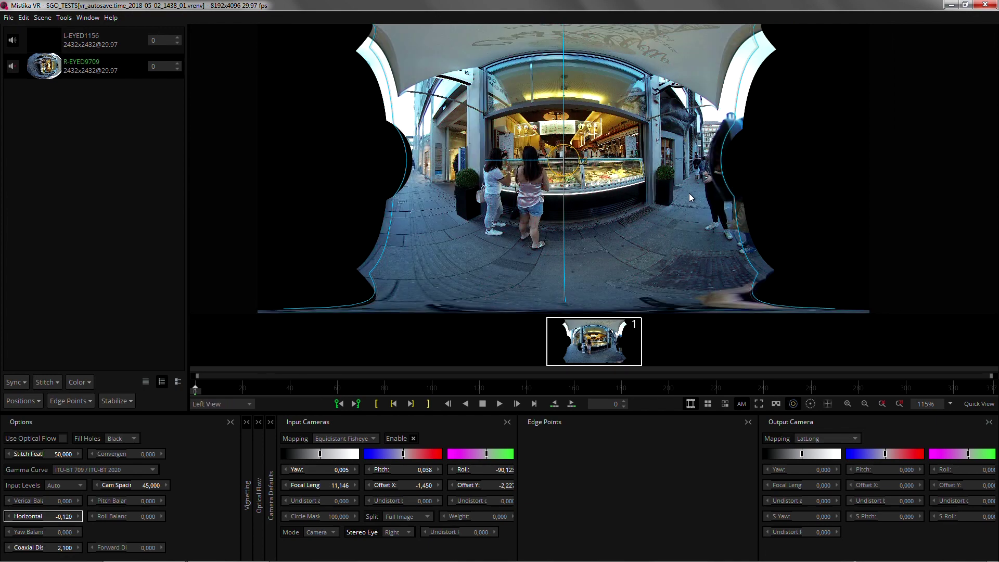
key(2)
key(1)
key(2)
key(1)
key(2)
key(1)
key(r)
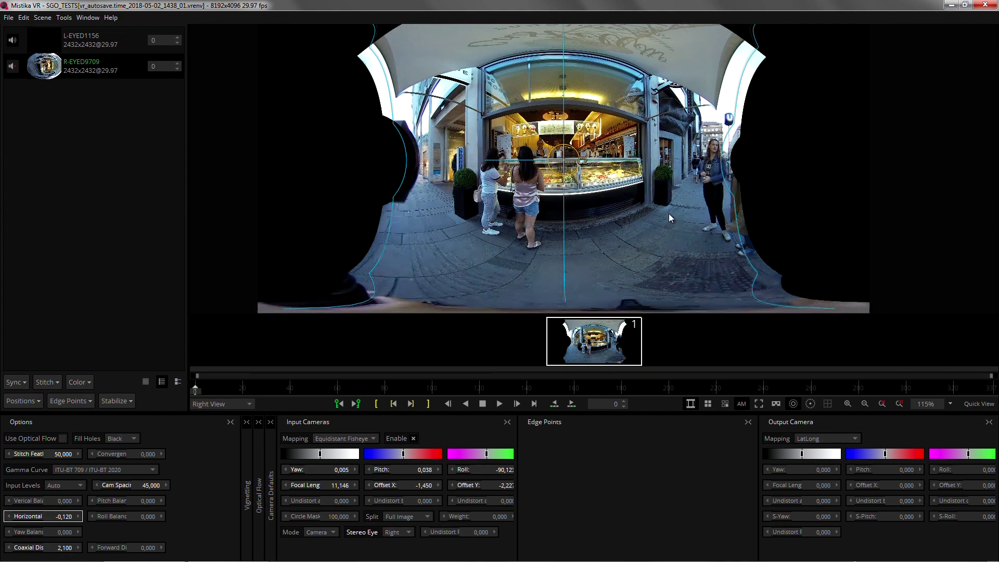
key(l)
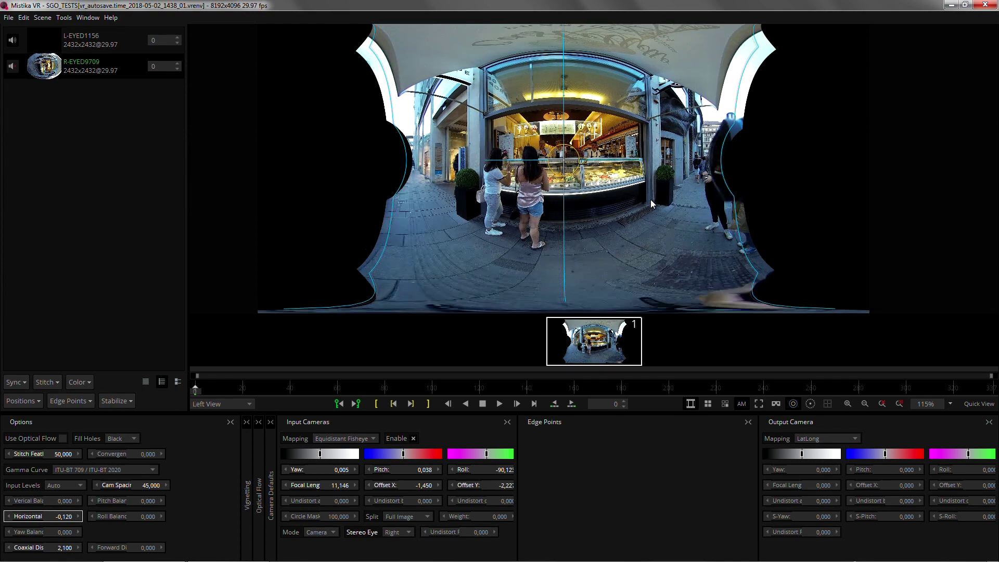
key(r)
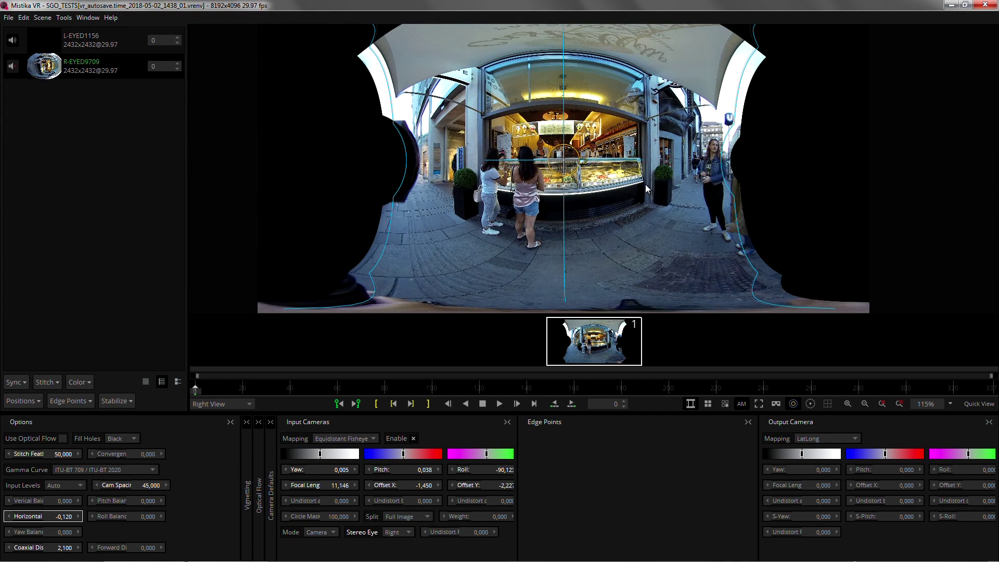